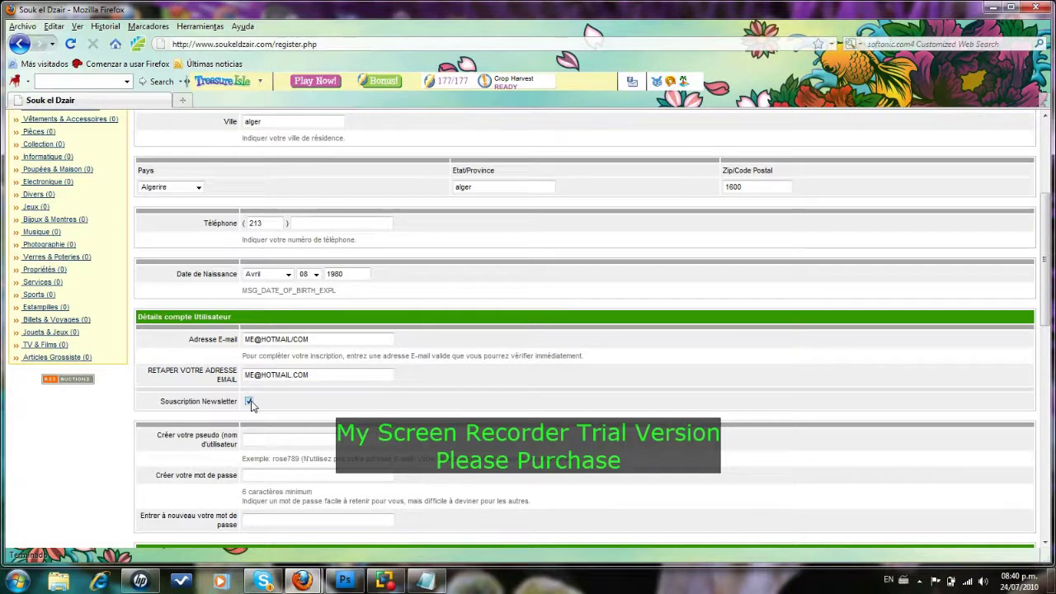
Step: Enter NOKIASELLER as the new account's username in the registration form
left_click(247, 440)
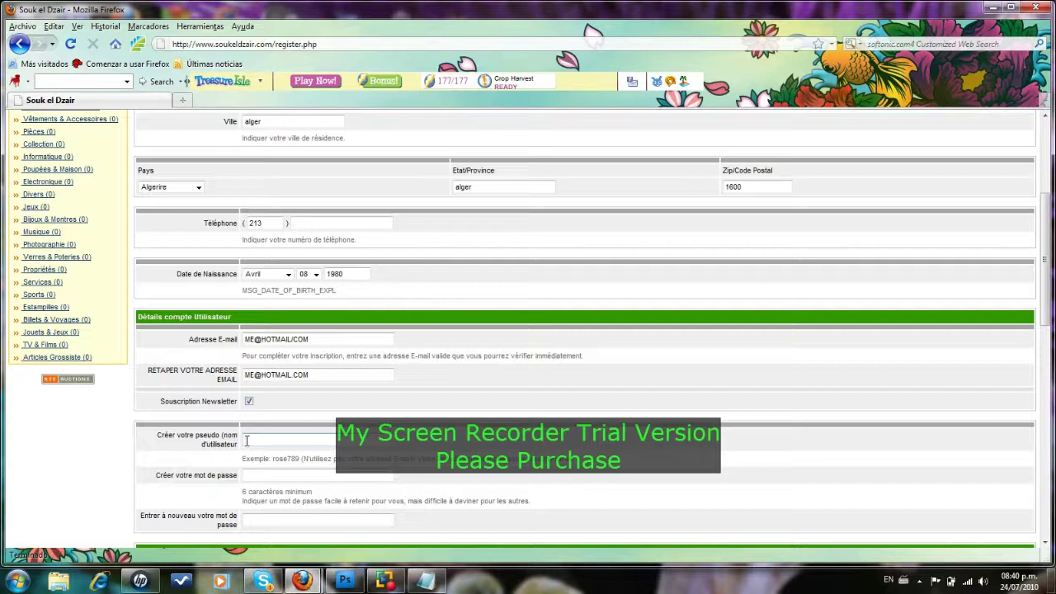
type("TOWERL")
key("BackSpace")
key("BackSpace")
key("BackSpace")
key("BackSpace")
key("BackSpace")
key("BackSpace")
type("TOKIASE")
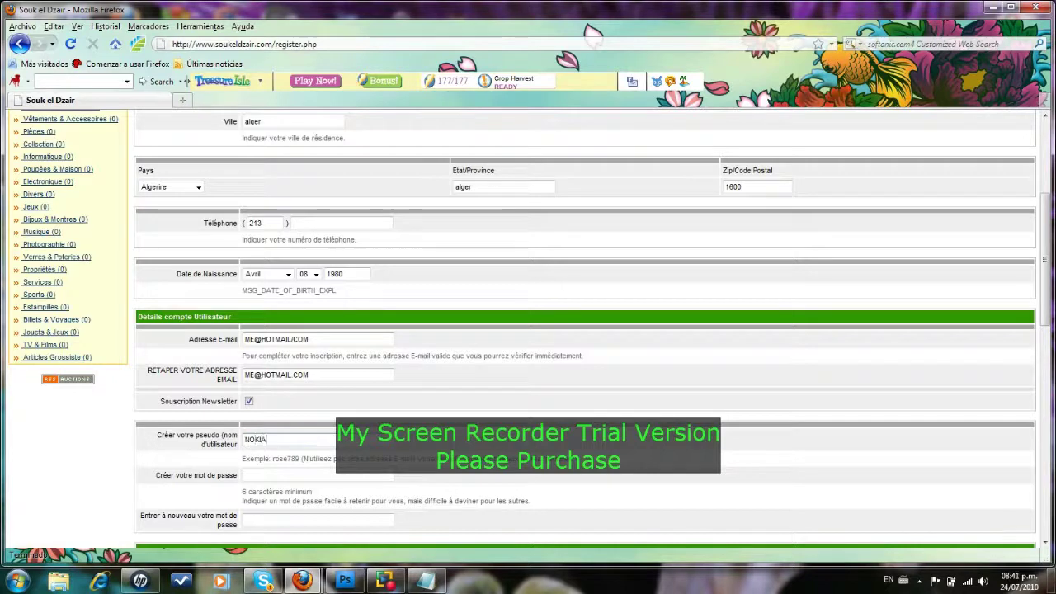
type("LLER")
left_click(302, 377)
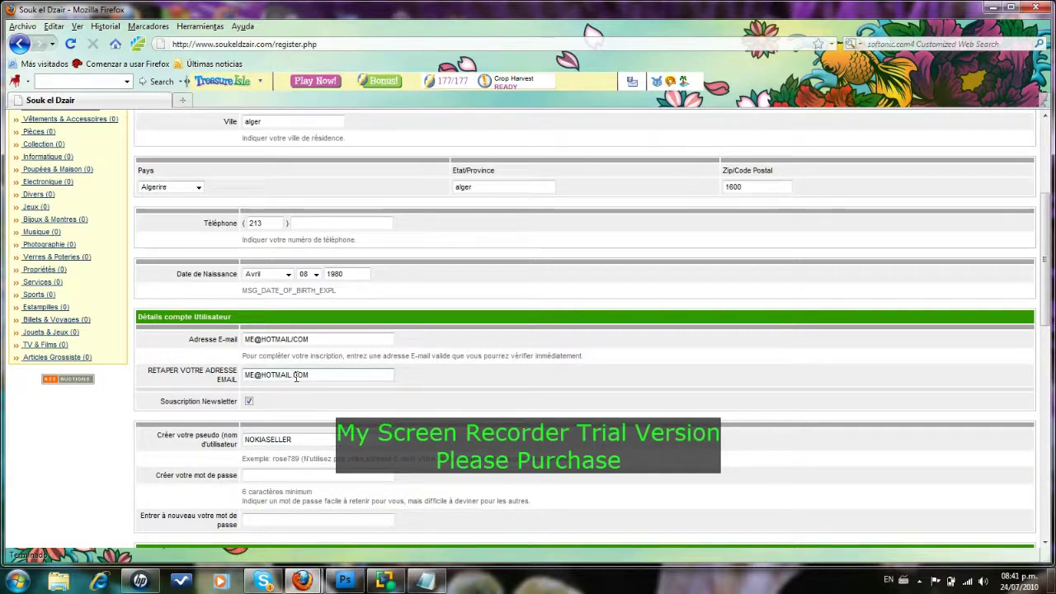
left_click(313, 375)
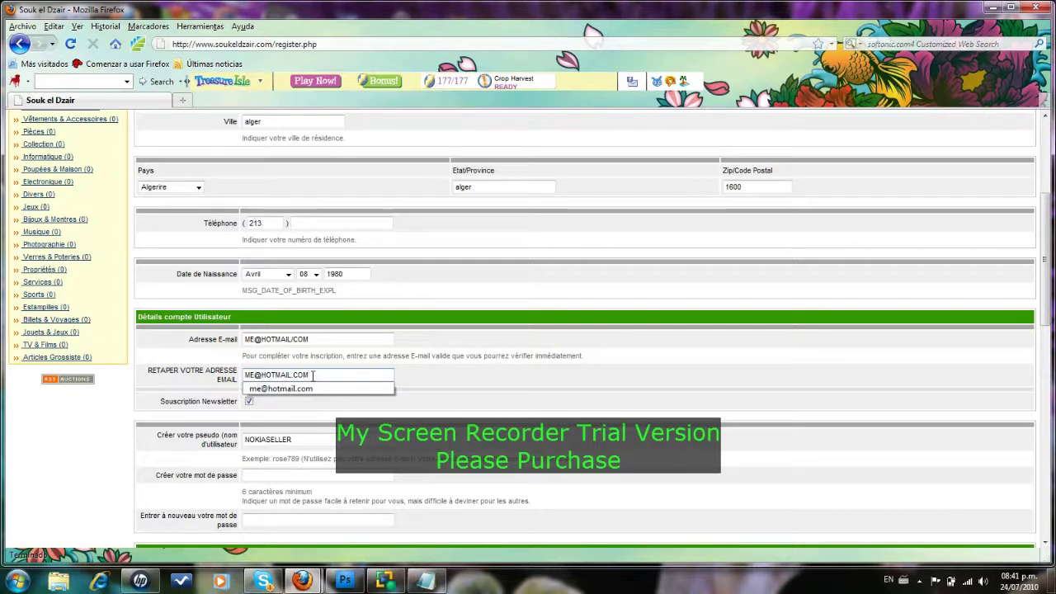
left_click(330, 442)
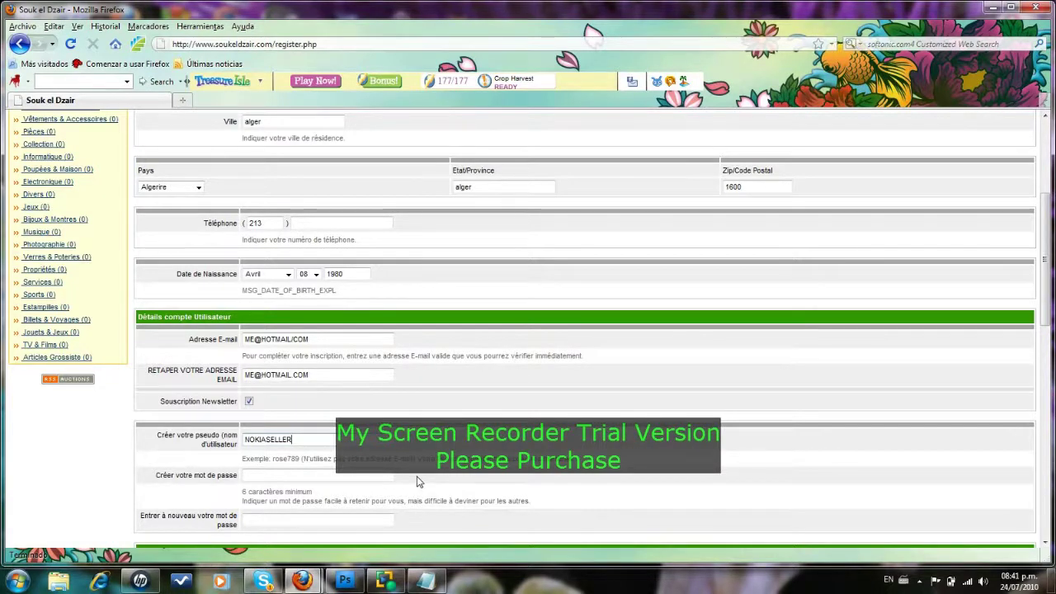
Step: Enter the new account password and repeat it in the password confirmation field
scroll(417, 477, "down", 5)
left_click(261, 247)
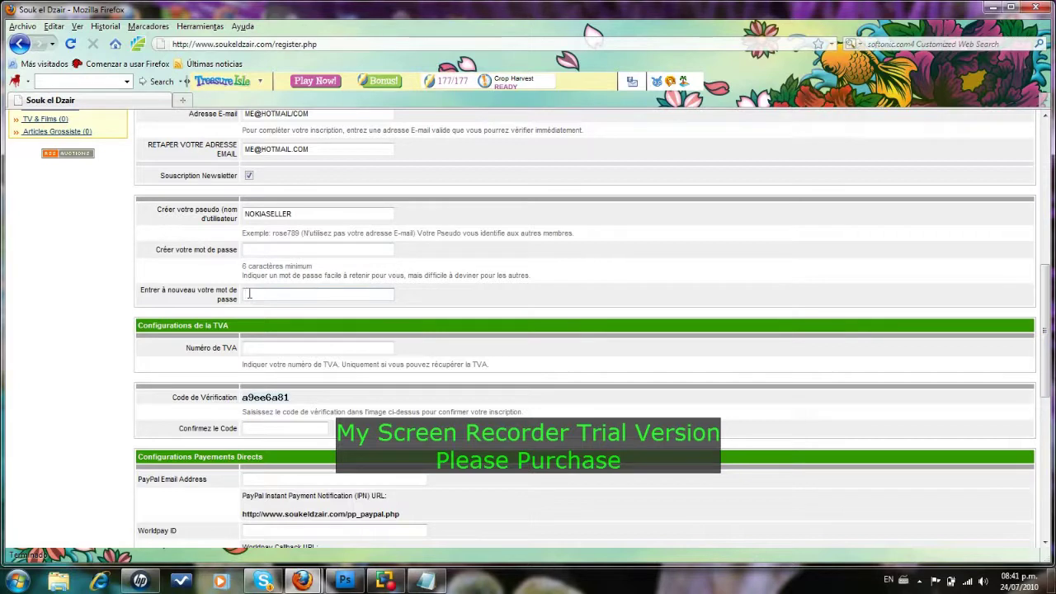
left_click(249, 247)
type("••••••••••")
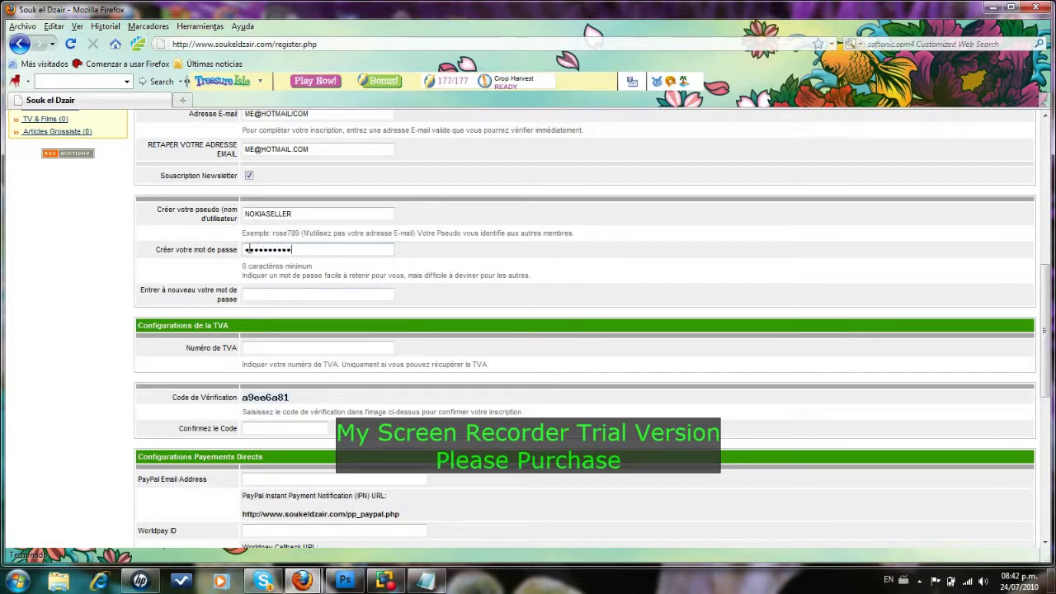
left_click(254, 294)
type("••••••••")
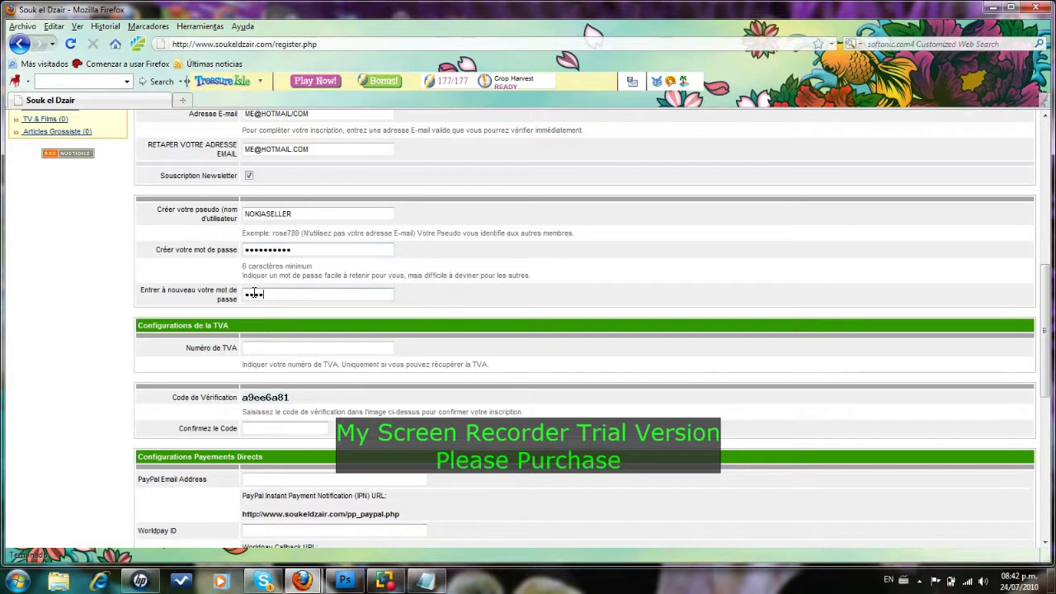
type("••")
left_click(301, 251)
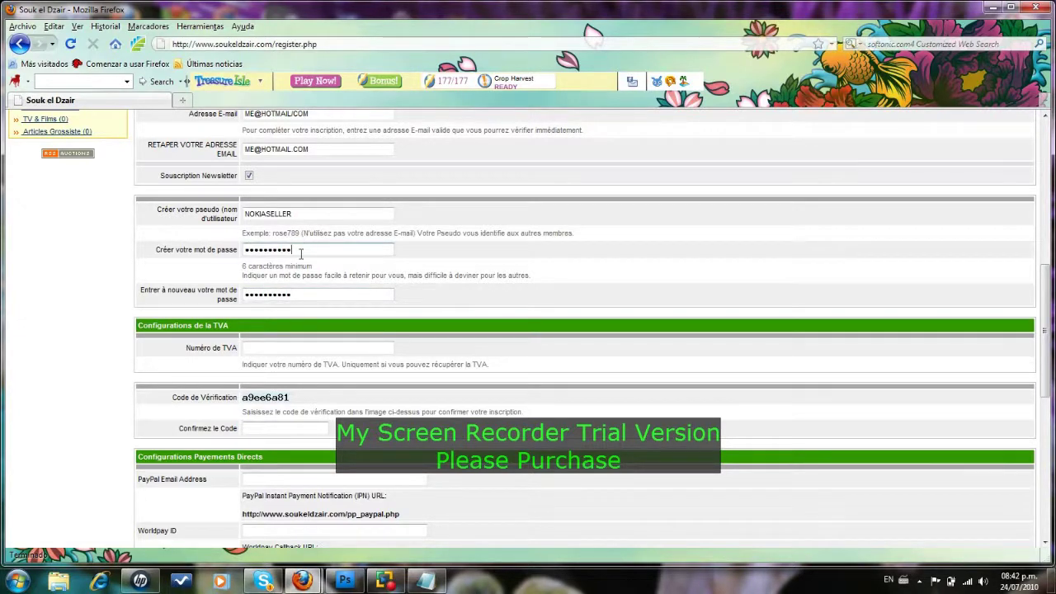
Step: Leave the VAT number blank and enter the displayed verification code in the code confirmation field
scroll(302, 257, "up", 6)
scroll(301, 259, "up", 4)
scroll(301, 256, "down", 10)
left_click(256, 350)
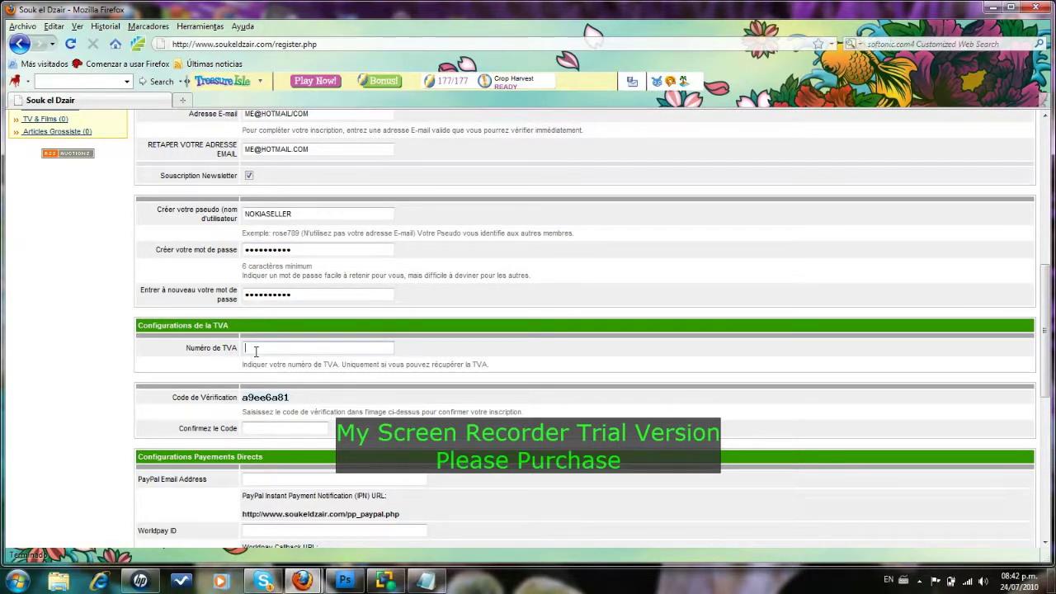
left_click(253, 431)
type("A")
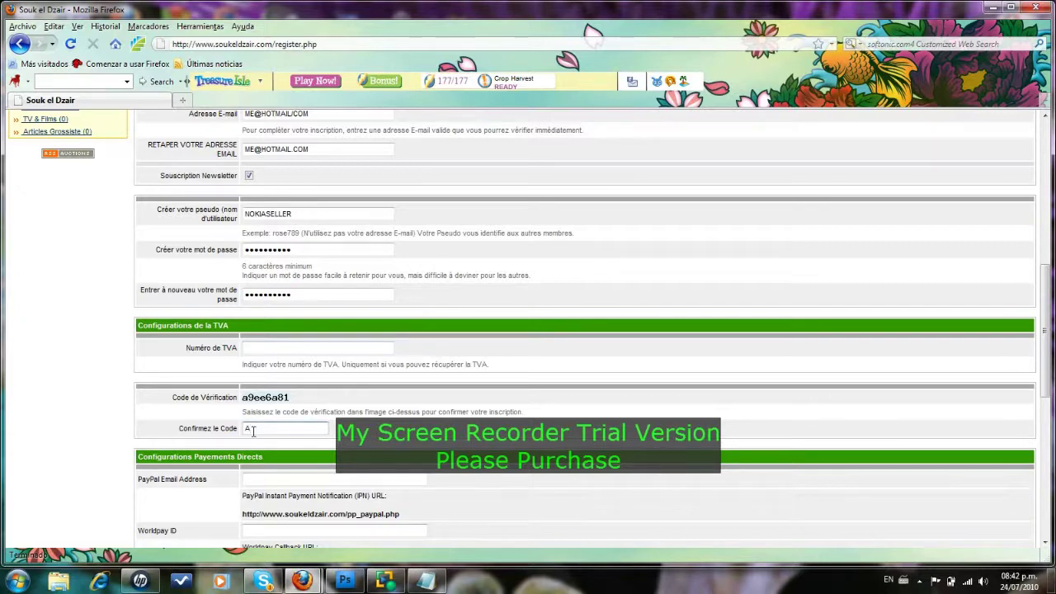
type("9EE6A81")
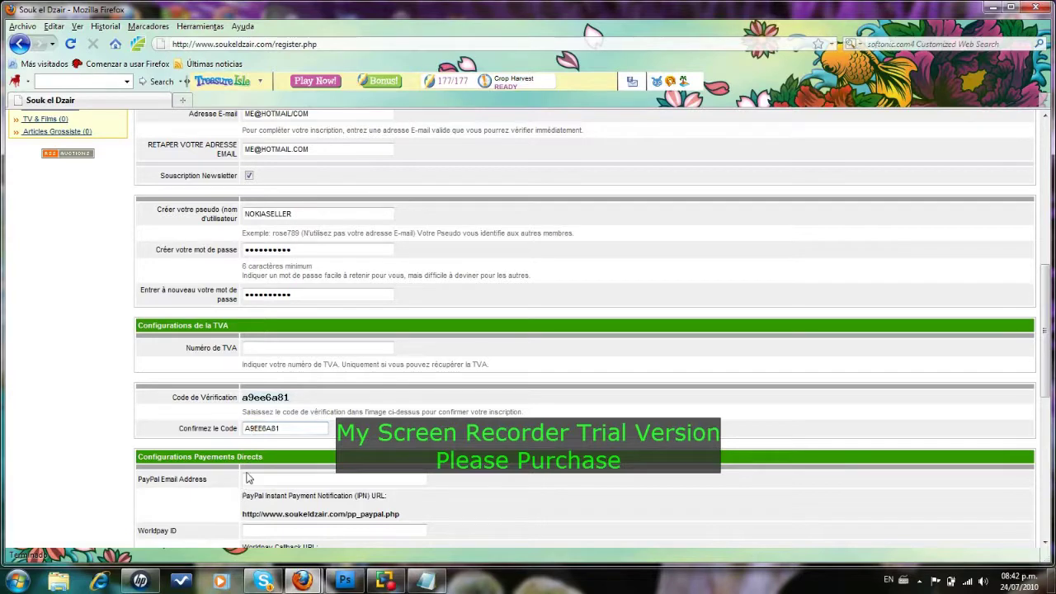
Step: Examine the direct payment fields for PayPal, Worldpay and Moneybookers without filling them in
scroll(245, 462, "down", 5)
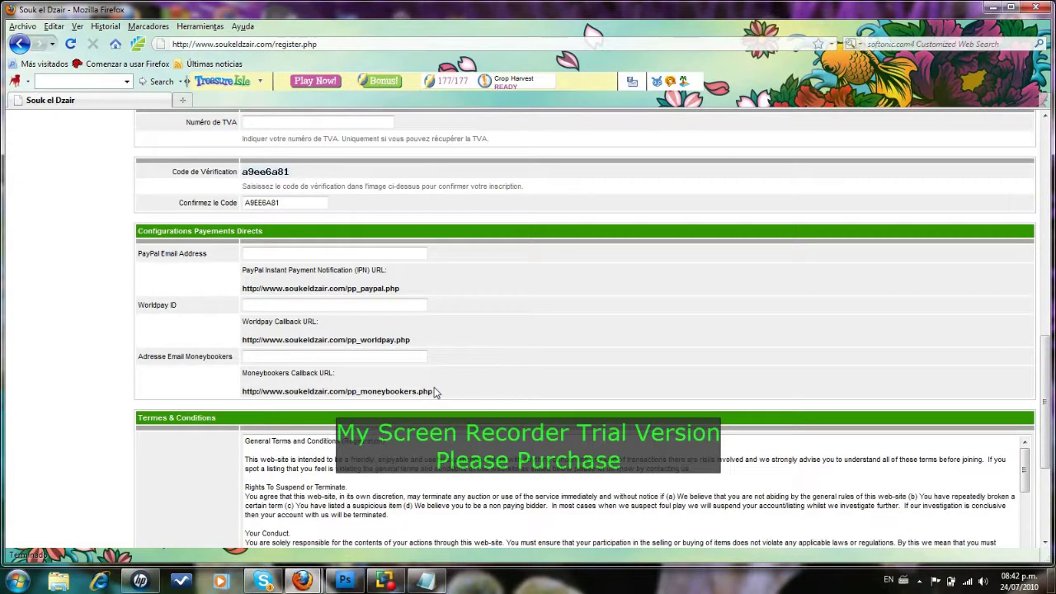
triple_click(168, 256)
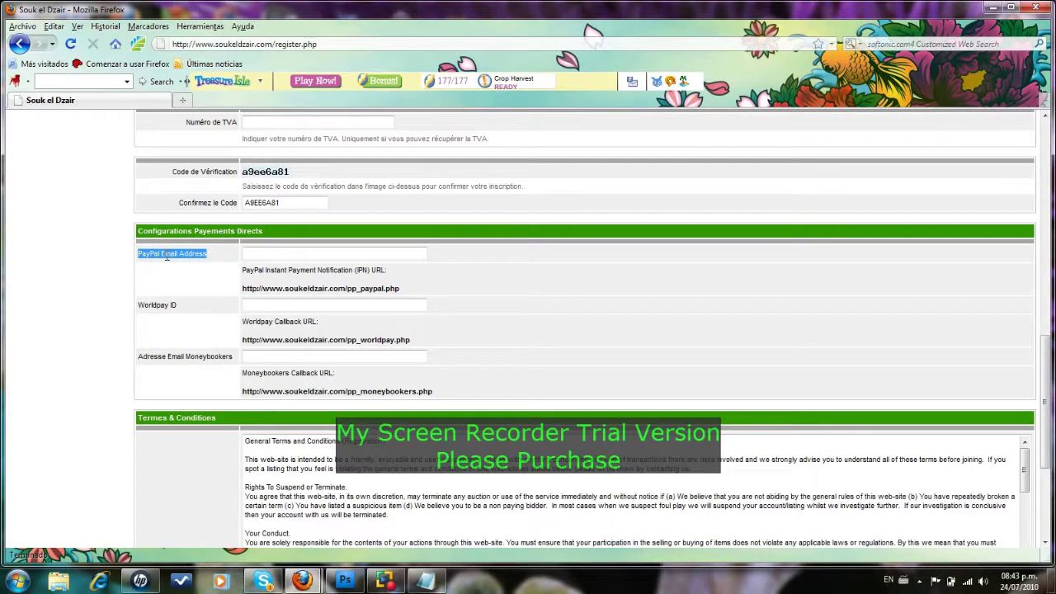
left_click(249, 257)
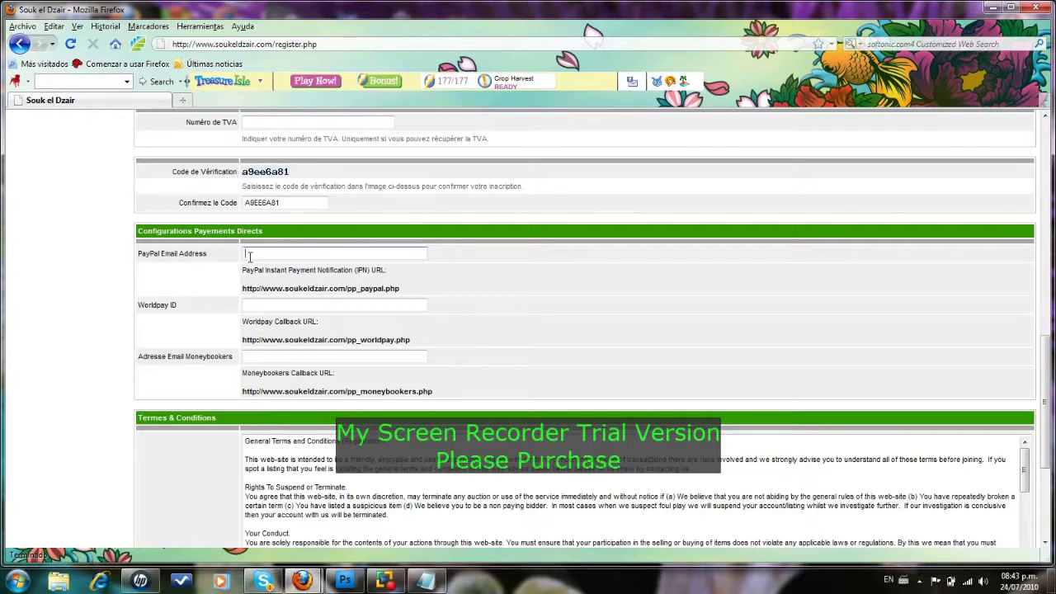
left_click(248, 306)
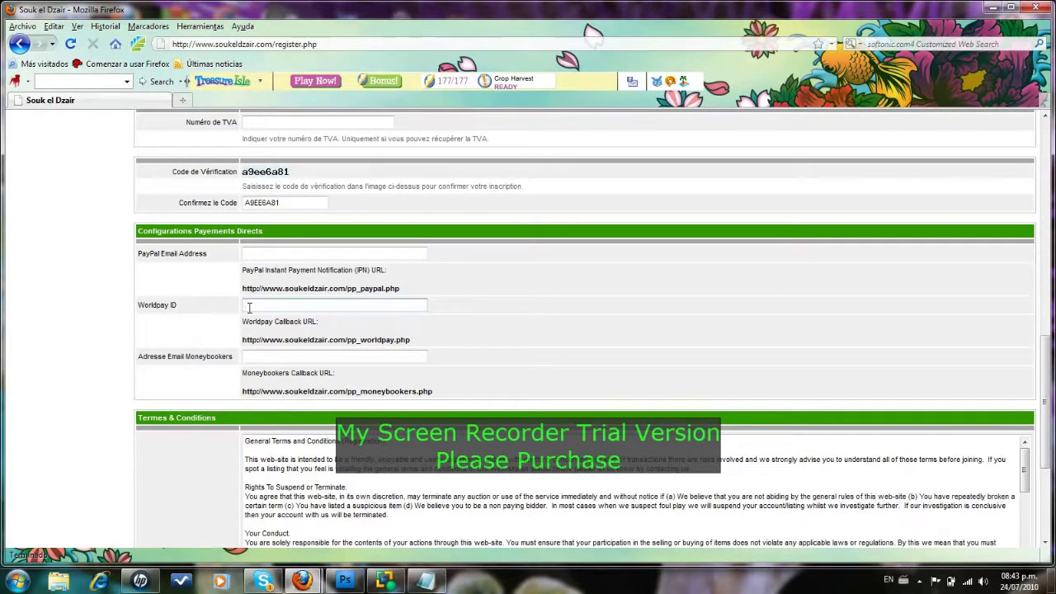
left_click(250, 354)
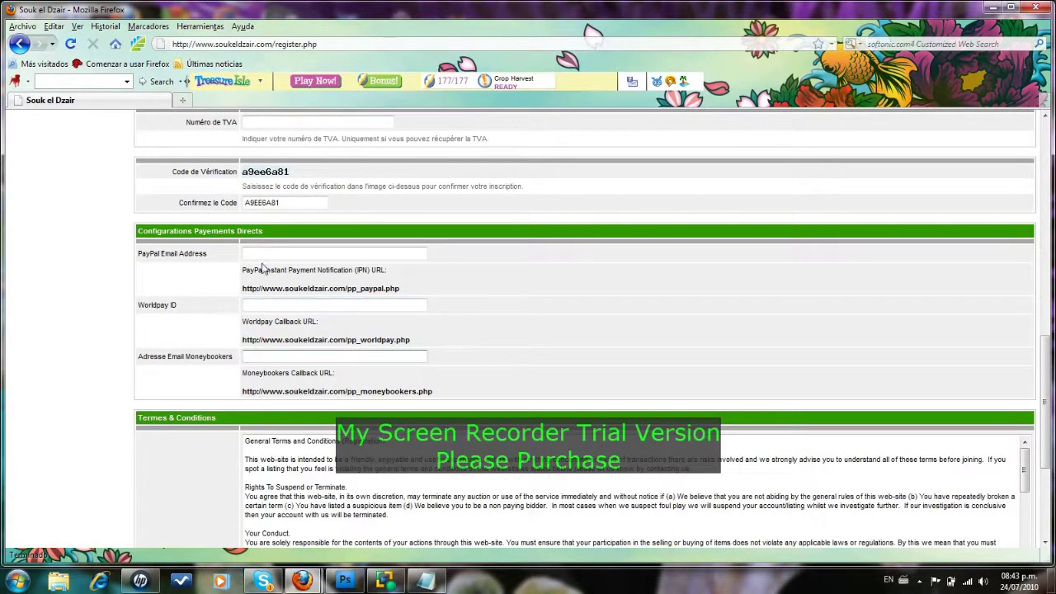
left_click(257, 304)
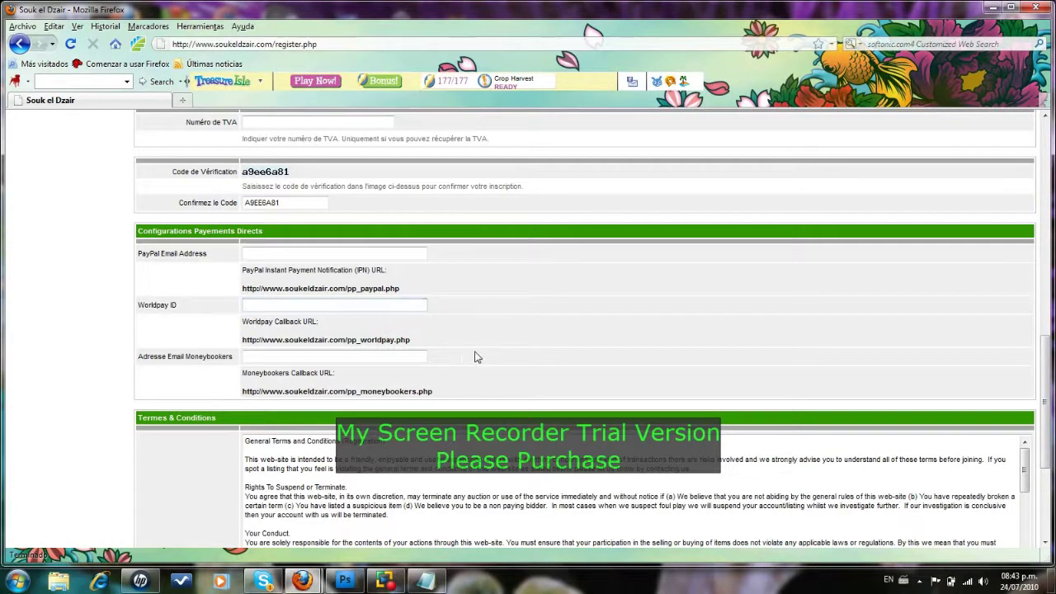
Step: Agree to the terms and conditions of sale at the end of the registration form
scroll(471, 355, "down", 5)
left_click(249, 367)
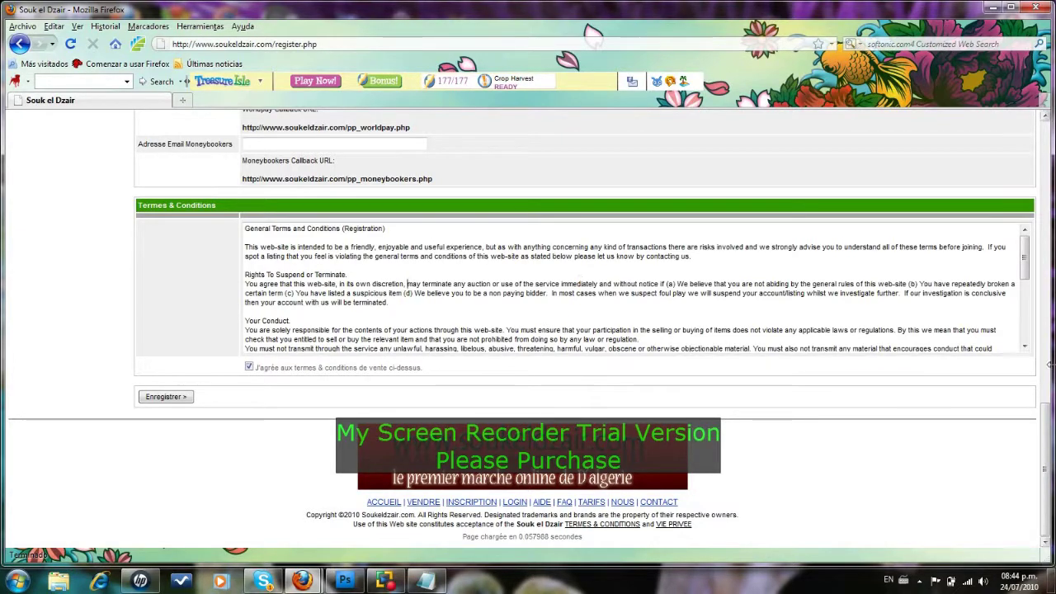
Step: Read through the full terms and conditions text and submit the registration form
left_click(1025, 347)
left_click_drag(1027, 349, 1027, 348)
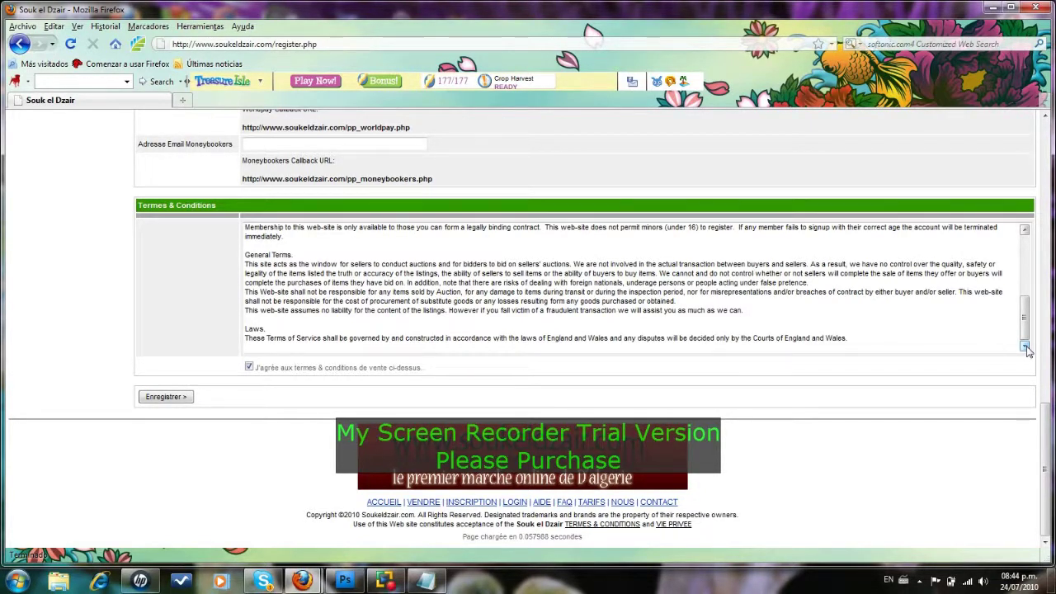
left_click(1025, 230)
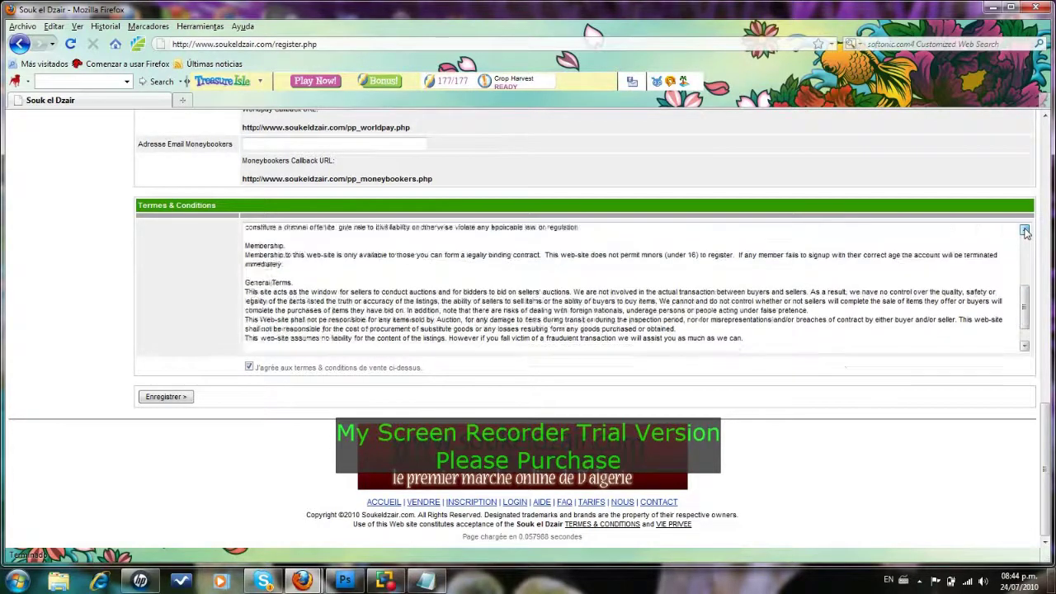
left_click(1025, 230)
left_click(1026, 230)
left_click(1025, 230)
left_click(1025, 230)
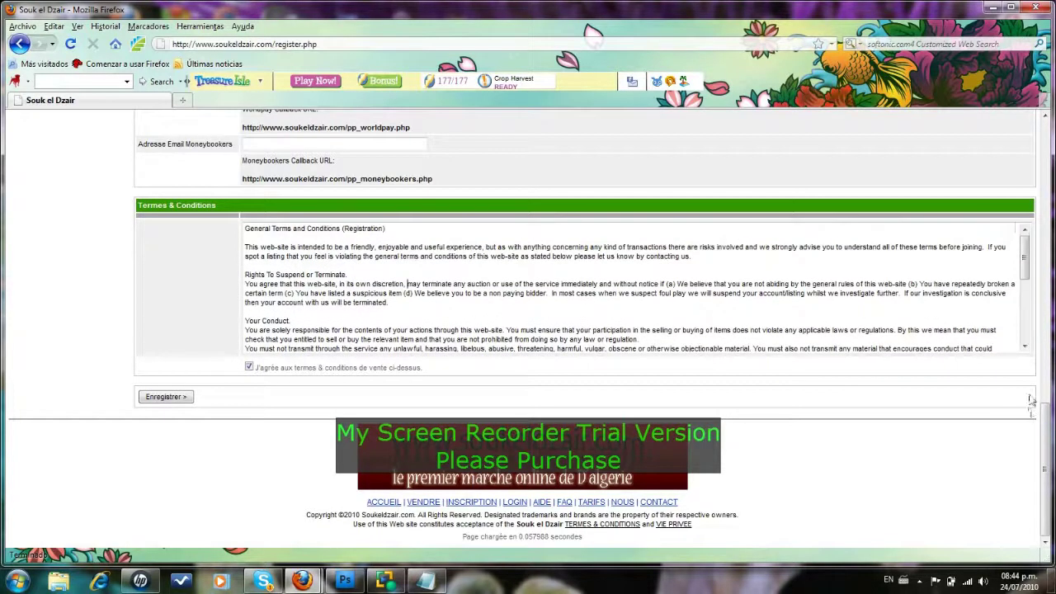
left_click(1025, 348)
left_click(1025, 347)
left_click(1025, 348)
left_click(1026, 348)
left_click(1025, 347)
left_click(1026, 347)
left_click(1026, 347)
left_click(1025, 347)
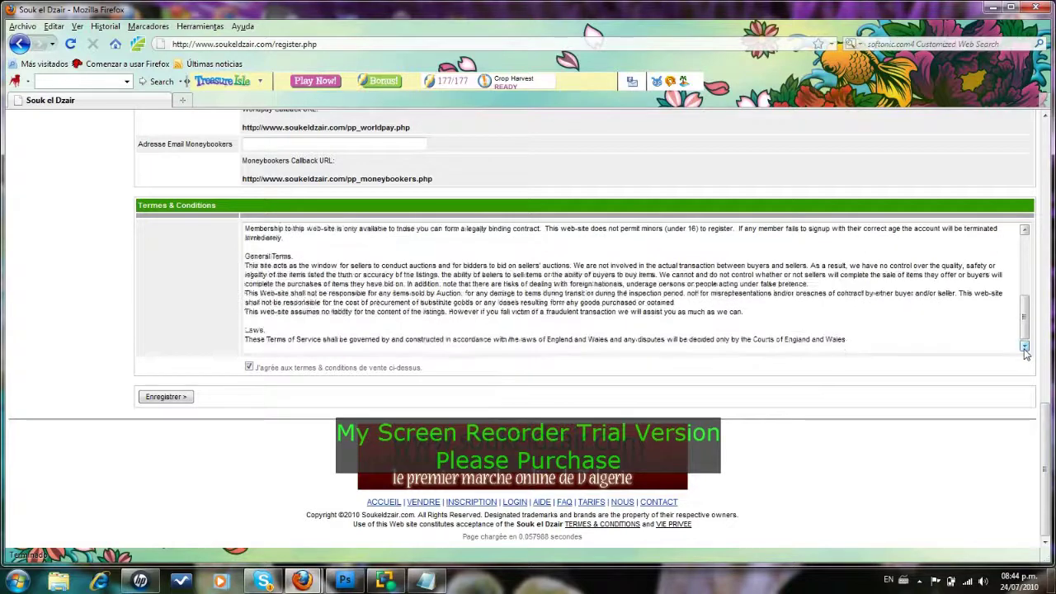
left_click(1025, 347)
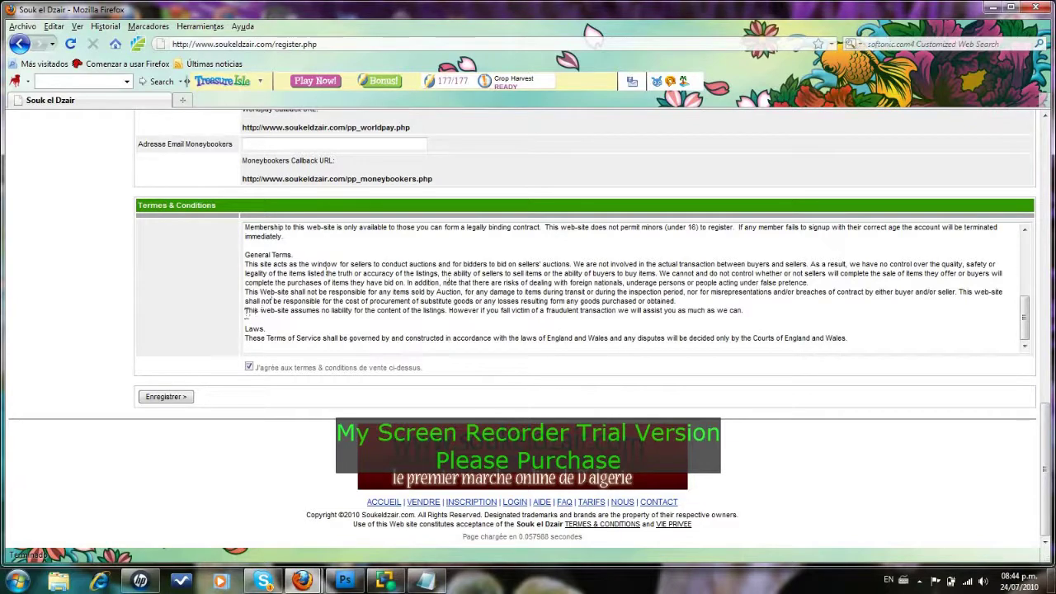
left_click(165, 396)
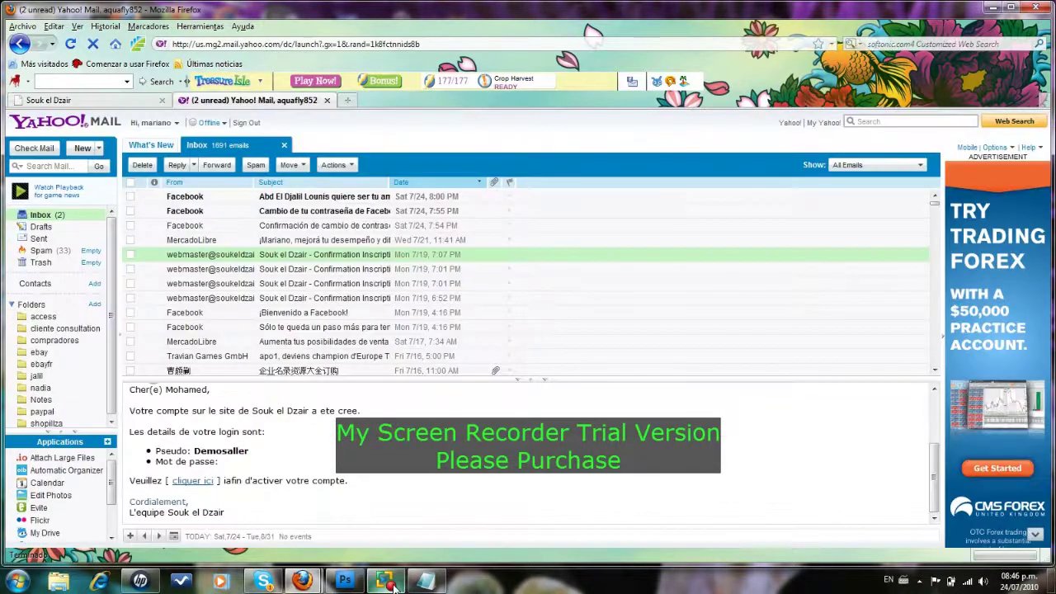
left_click(394, 586)
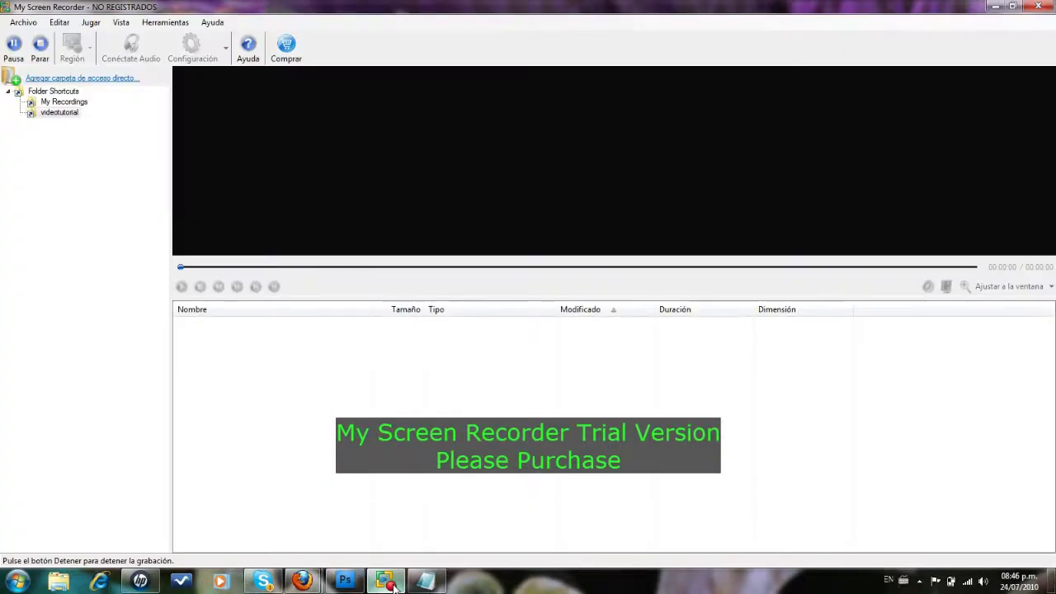
left_click(394, 586)
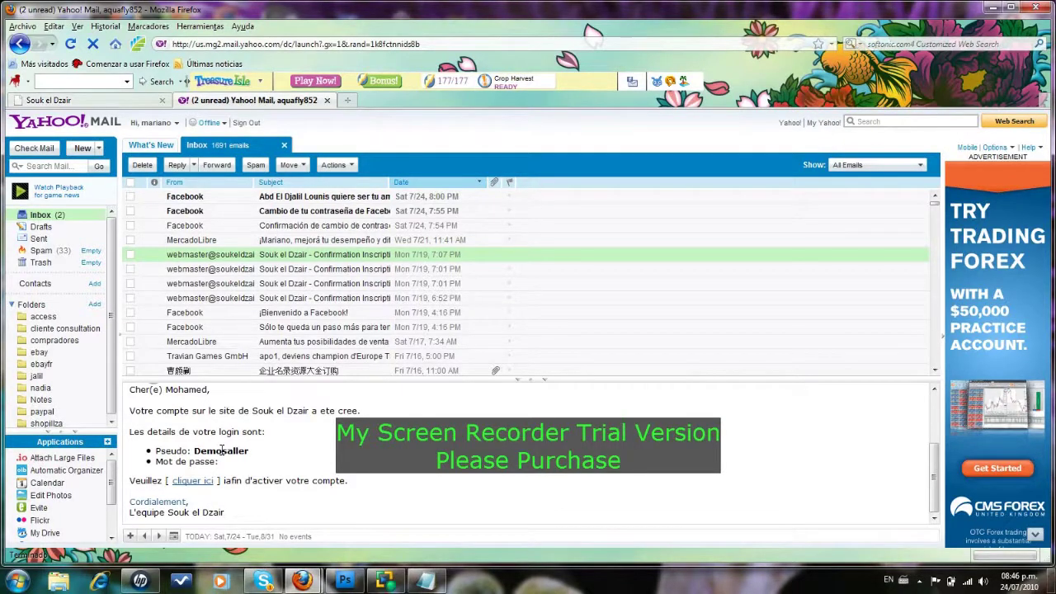
Step: Open the account activation link in the Souk el Dzair confirmation e-mail
left_click(193, 481)
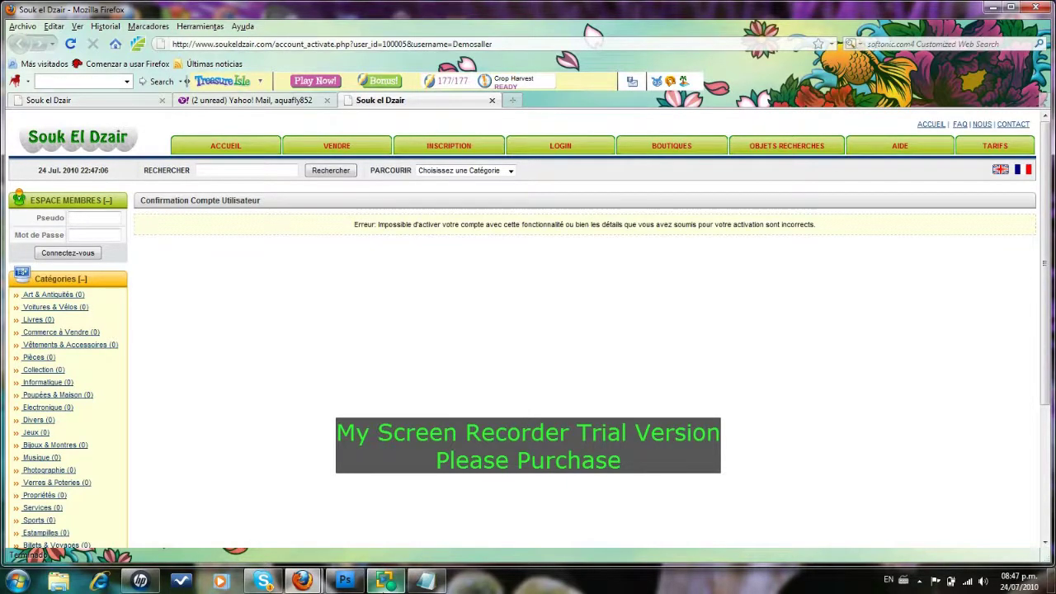
left_click(384, 581)
left_click(384, 581)
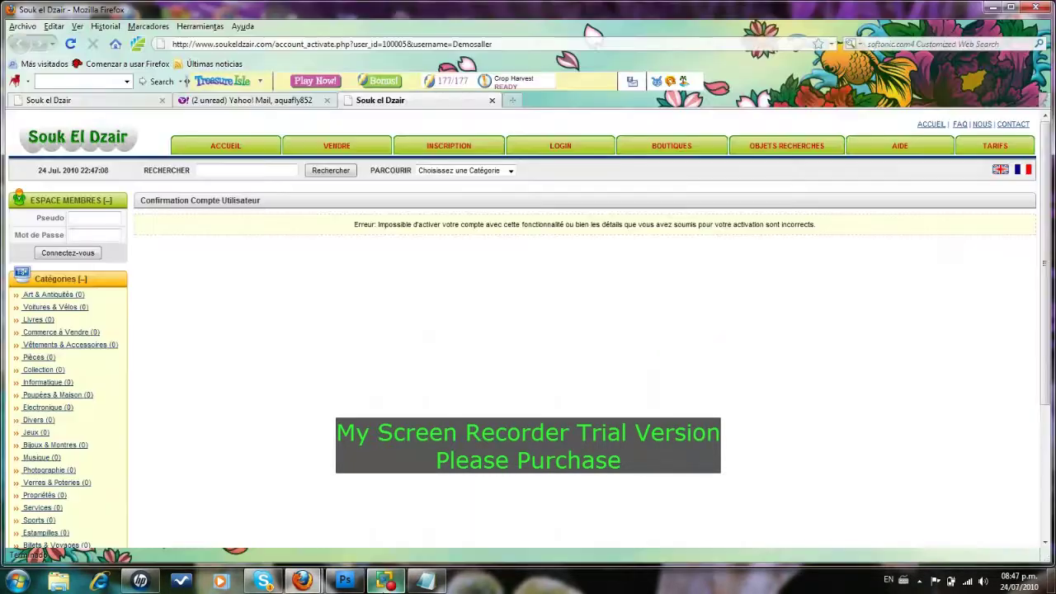
left_click(425, 581)
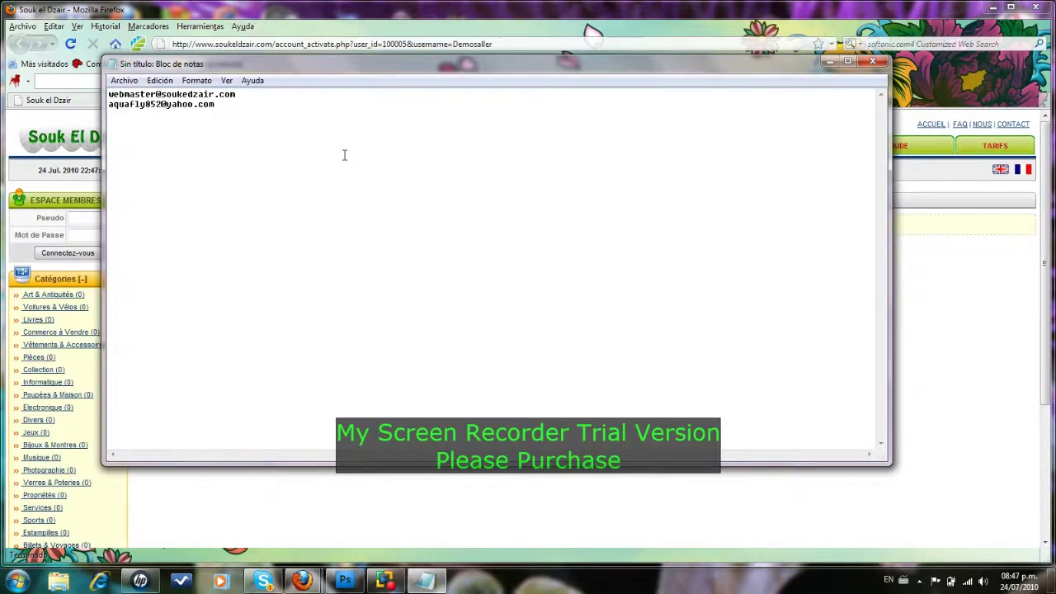
left_click(831, 65)
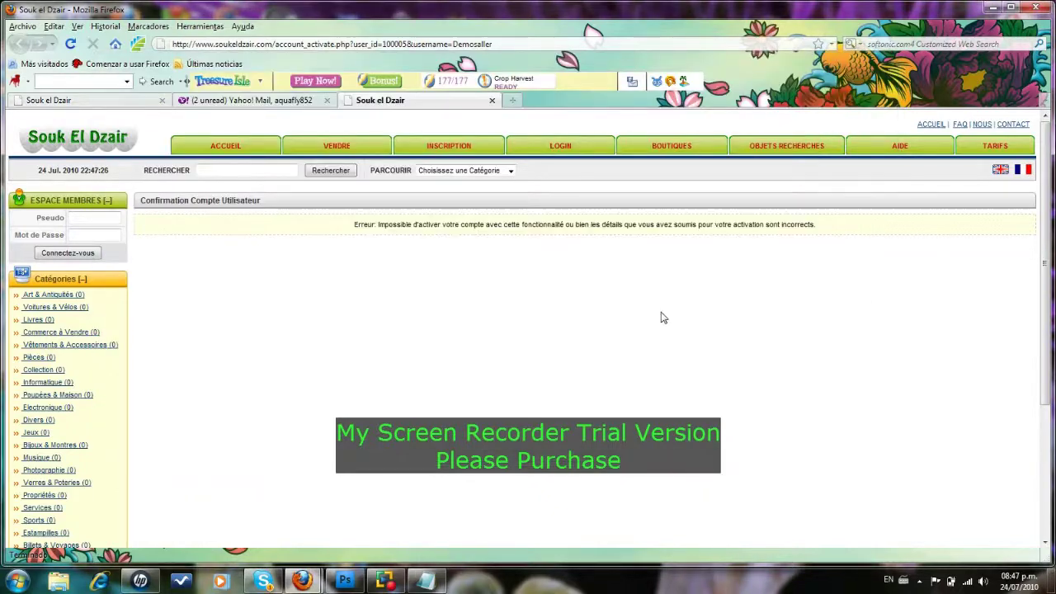
Step: Switch to the Notepad note and highlight the webmaster's e-mail address on its first line
mouse_move(433, 582)
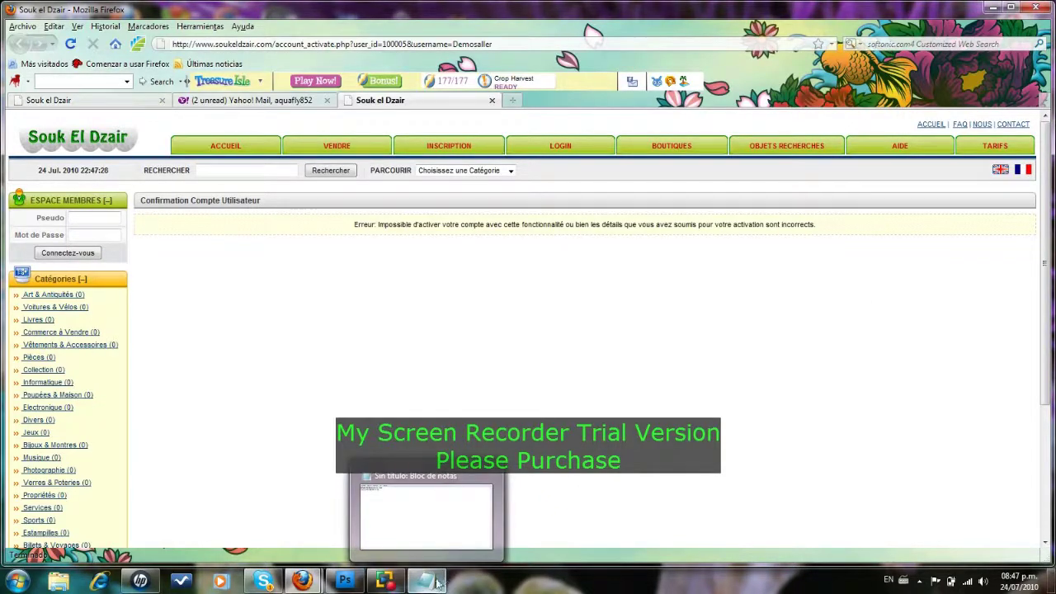
left_click(433, 582)
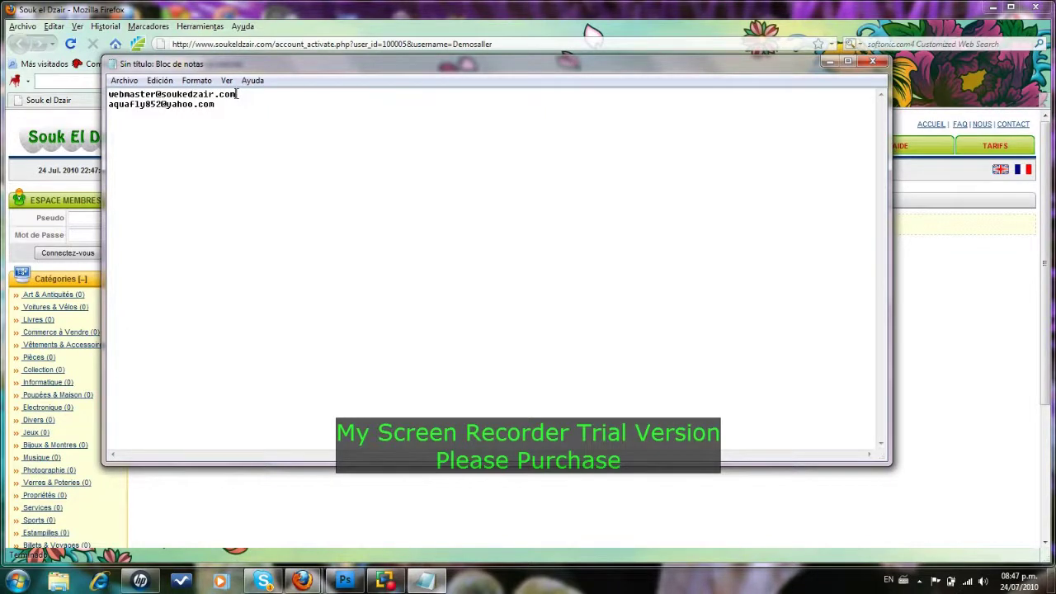
key("shift+Left")
key("shift+Left")
key("shift+Left")
key("shift+Left")
key("shift+Left")
key("shift+Left")
key("shift+Left")
key("shift+Left")
key("shift+Left")
key("shift+Left")
key("shift+Left")
key("shift+Left")
key("shift+Left")
key("shift+Left")
key("shift+Left")
key("shift+Left")
key("shift+Left")
key("shift+Left")
key("shift+Left")
key("shift+Left")
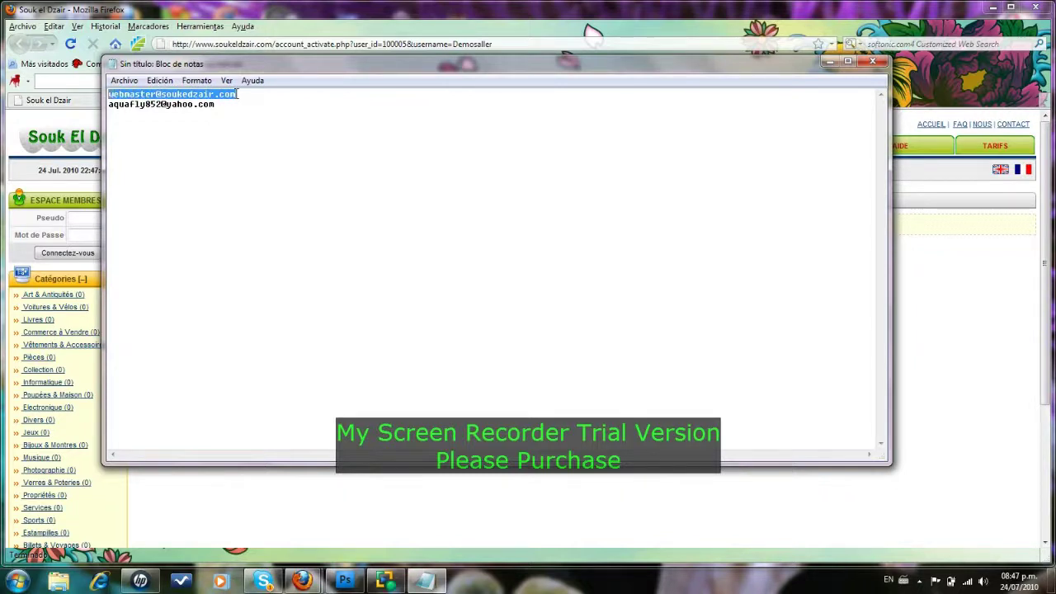
key("Down")
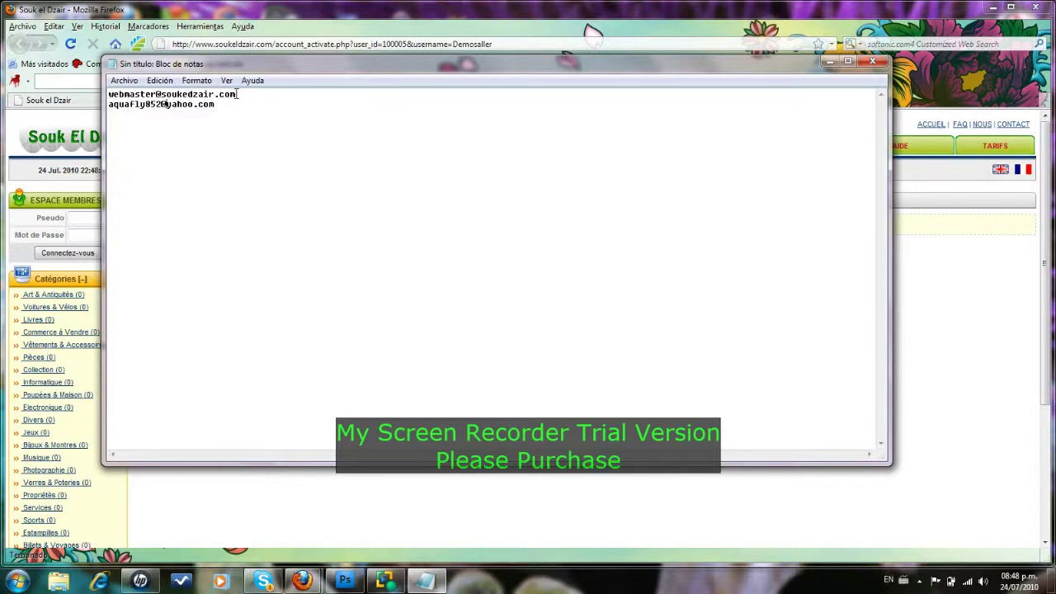
Step: Return from Notepad to the Souk el Dzair site in Firefox and open its contact page
key("Right")
key("Right")
key("Right")
left_click(826, 65)
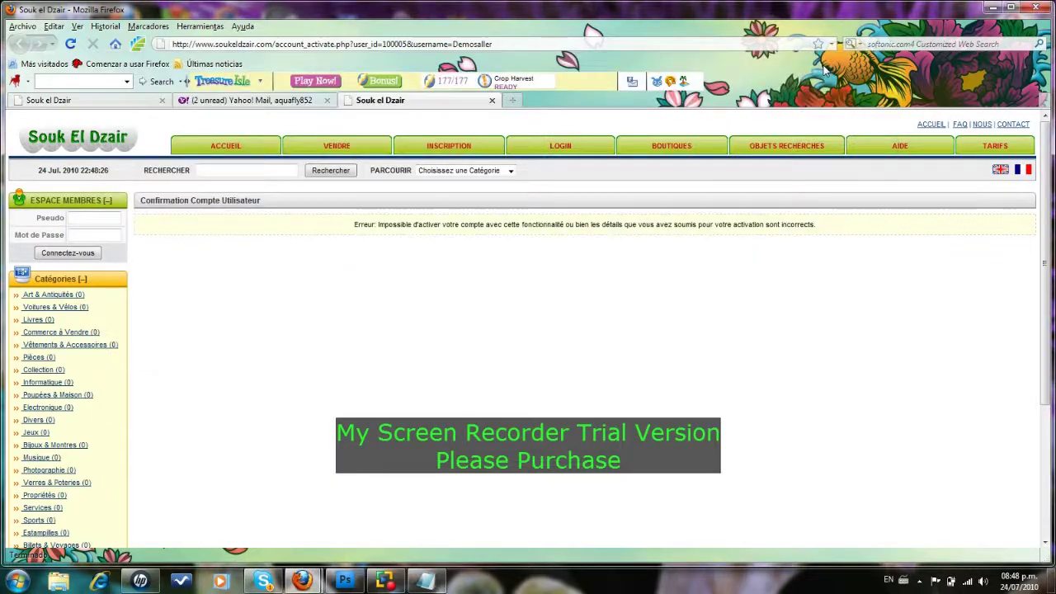
left_click(1012, 125)
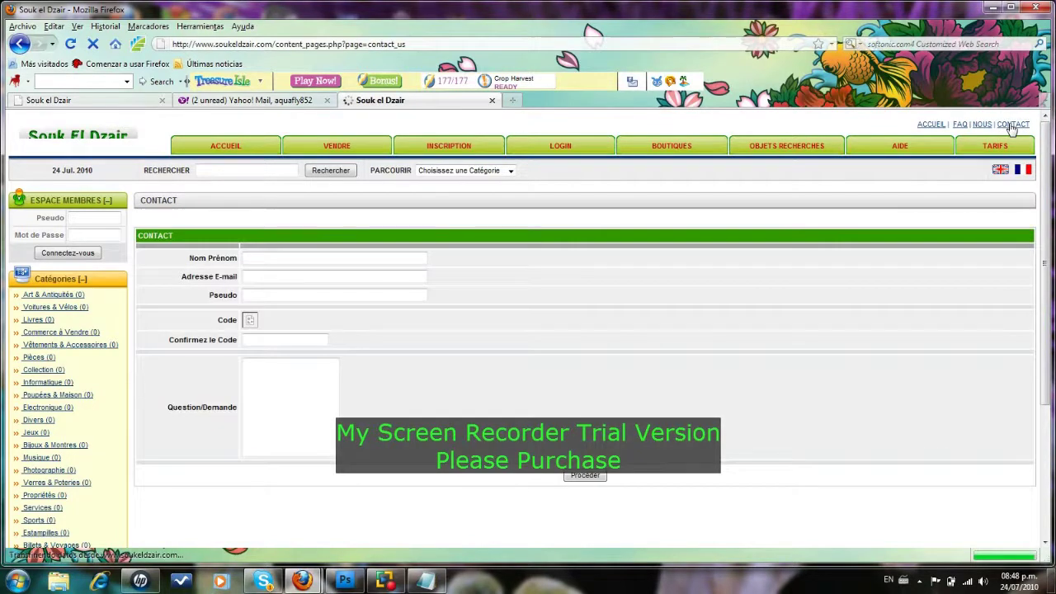
Step: Point out the contact form's name, pseudo, code confirmation and question fields, placing the cursor in each
left_click(274, 255)
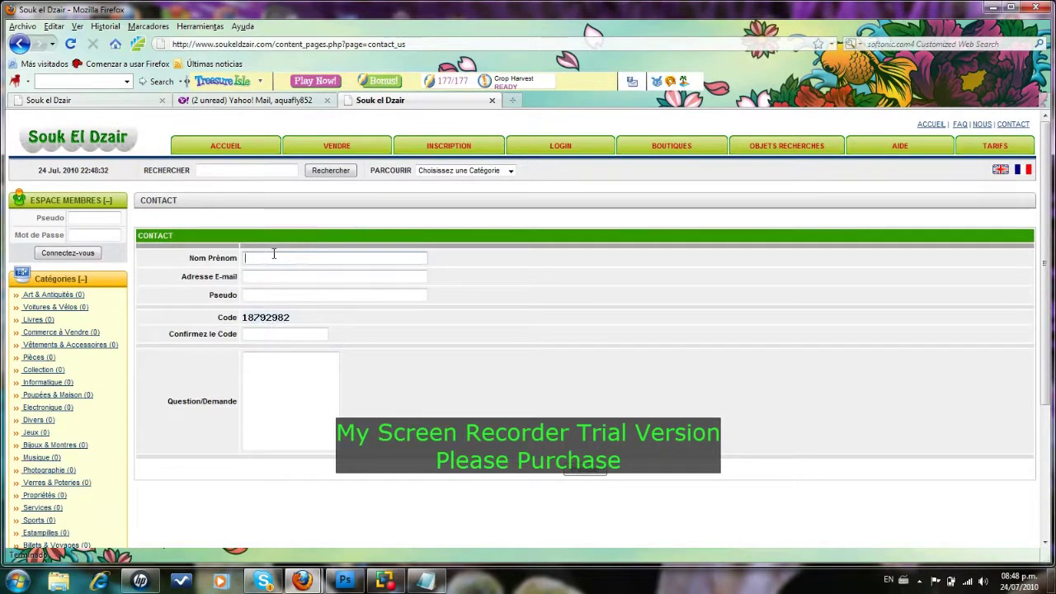
left_click(266, 295)
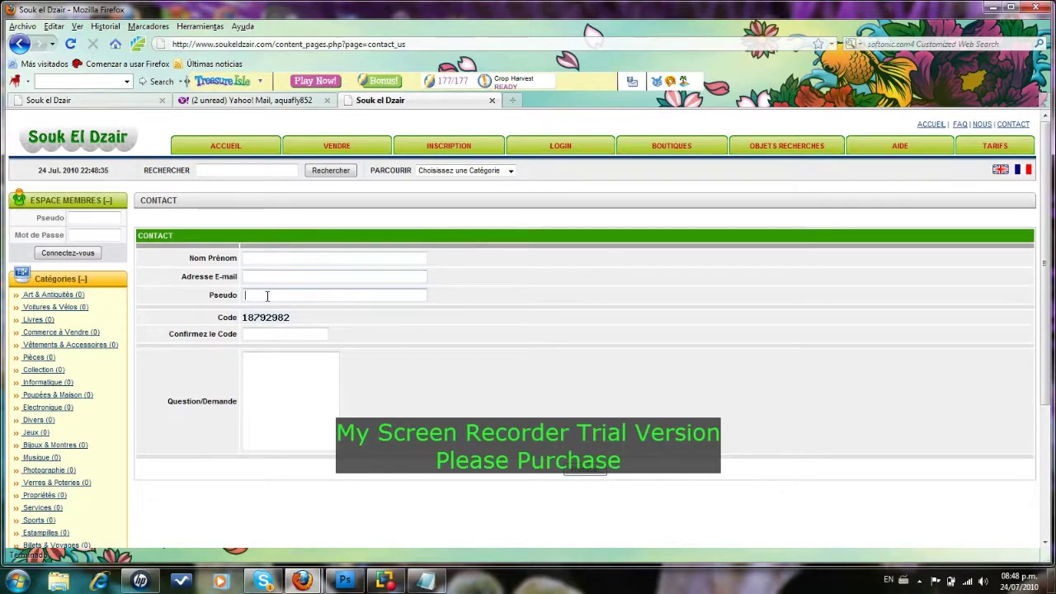
left_click(263, 335)
left_click(263, 389)
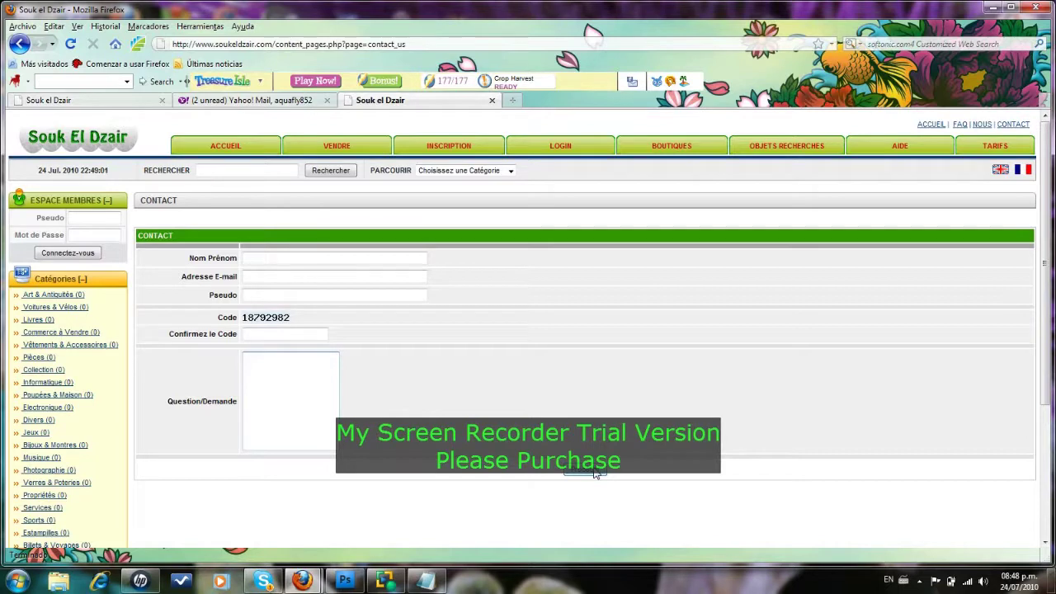
Step: Open the new user registration page, check the e-mail addresses in the Notepad note, and return to Firefox
left_click(459, 146)
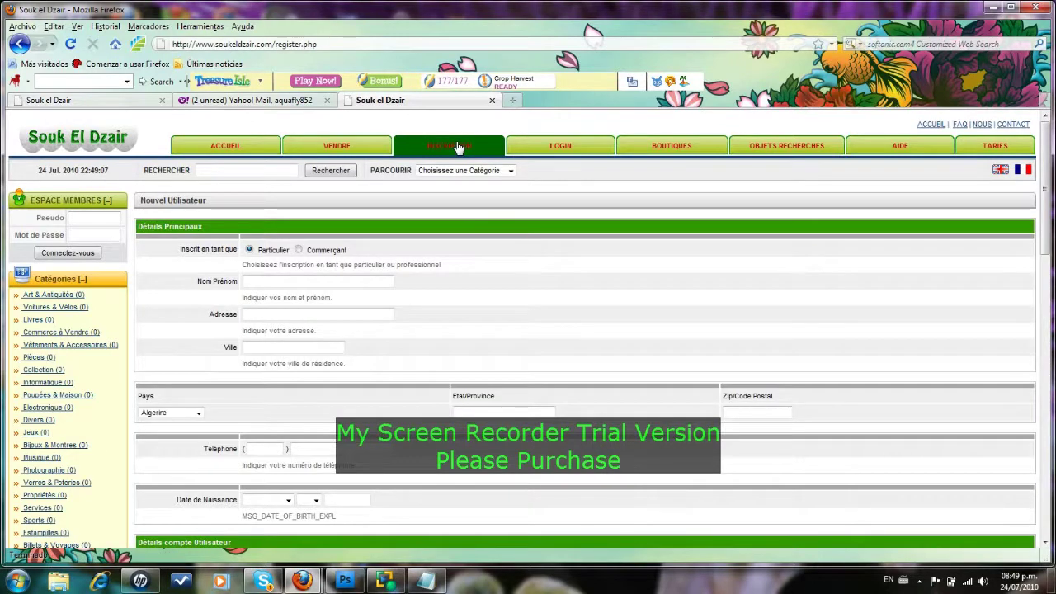
left_click(425, 581)
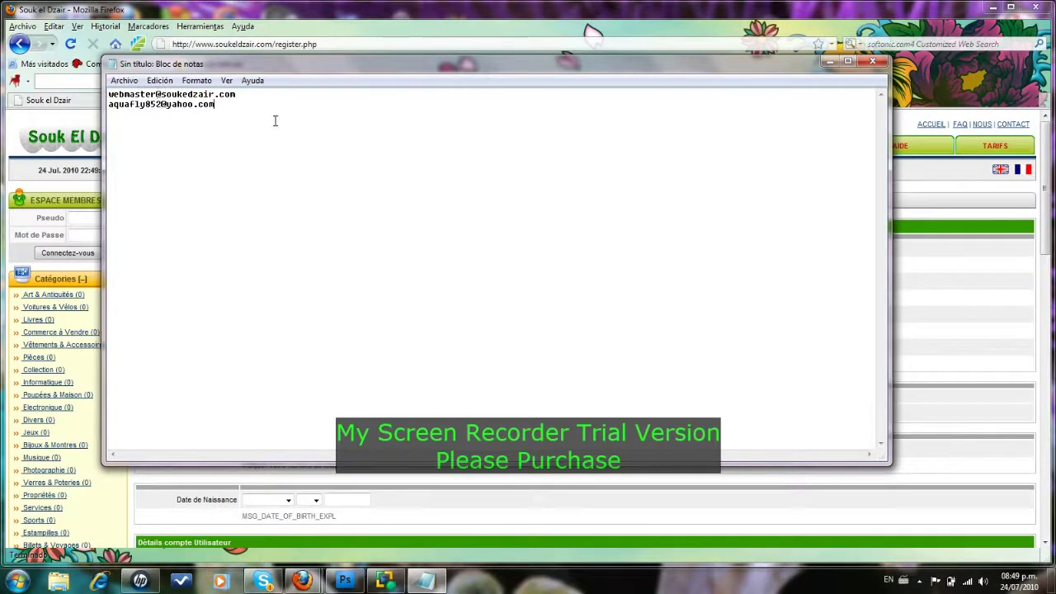
left_click(831, 63)
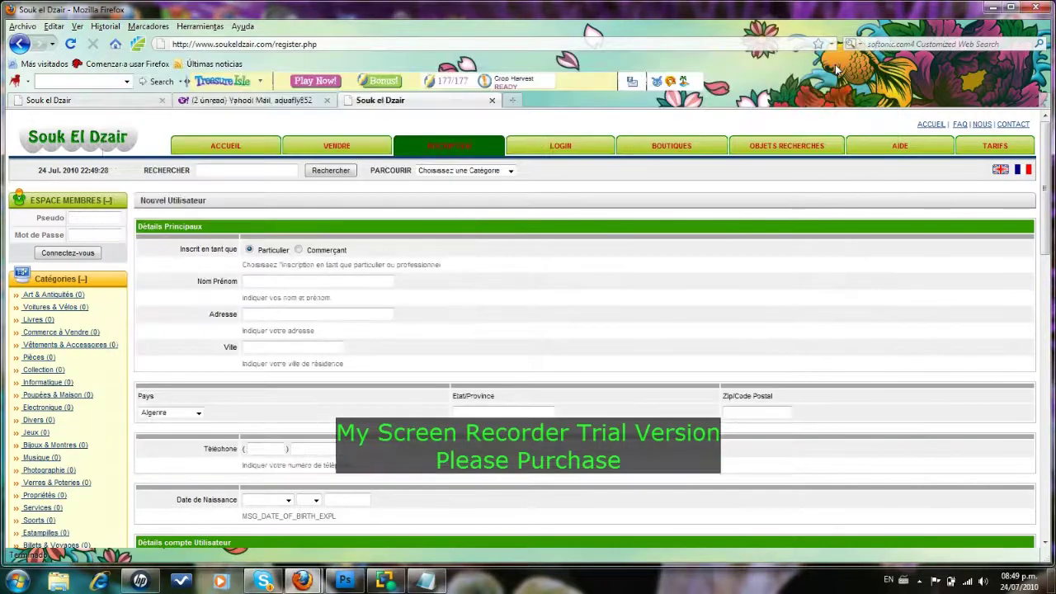
Step: Reopen the Souk el Dzair contact page and look over its form down to the page footer
left_click(1009, 126)
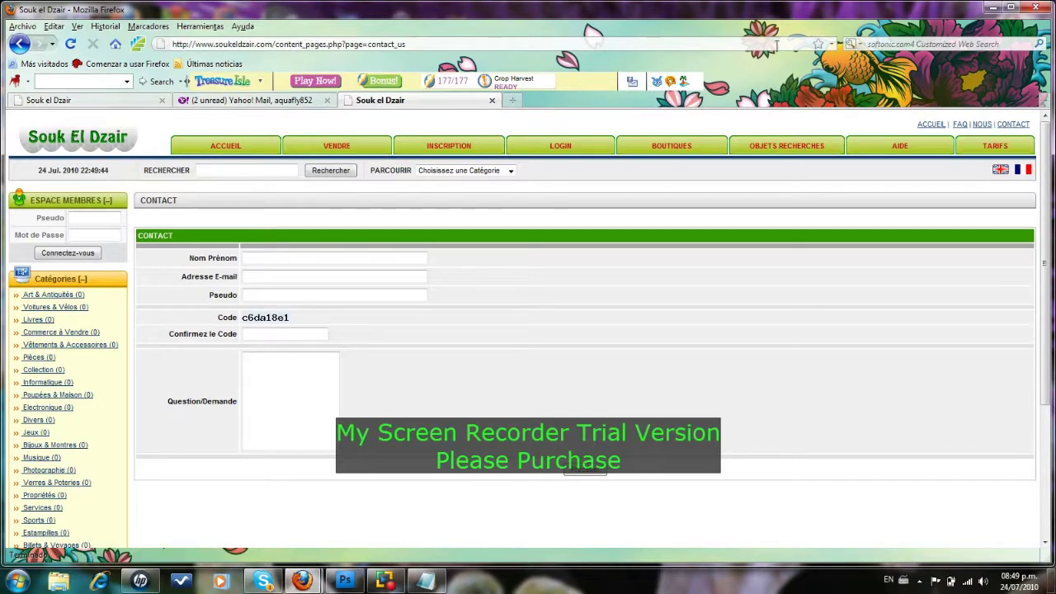
left_click(331, 295)
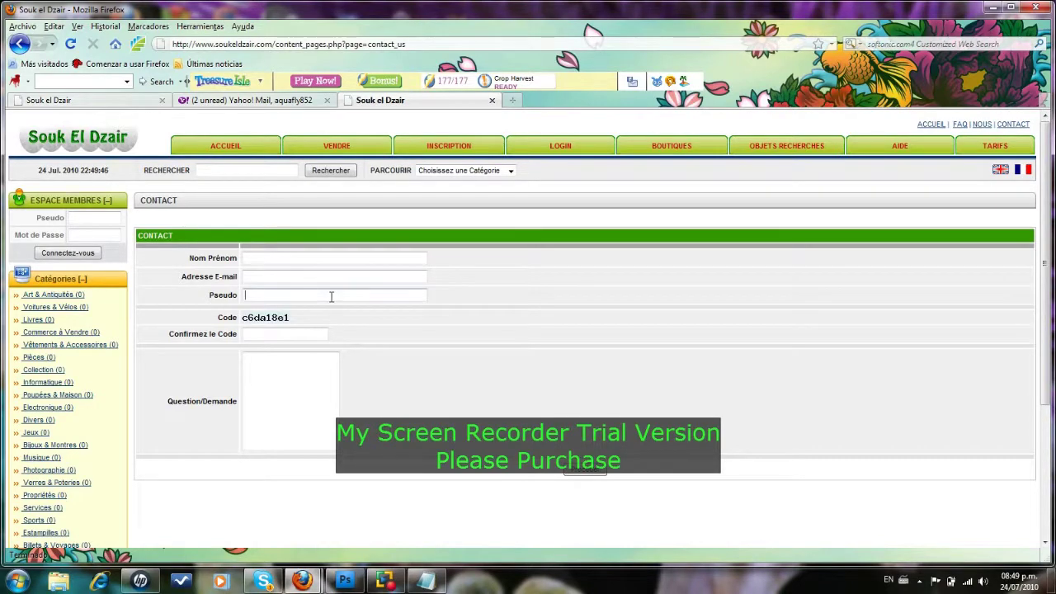
scroll(428, 394, "down", 5)
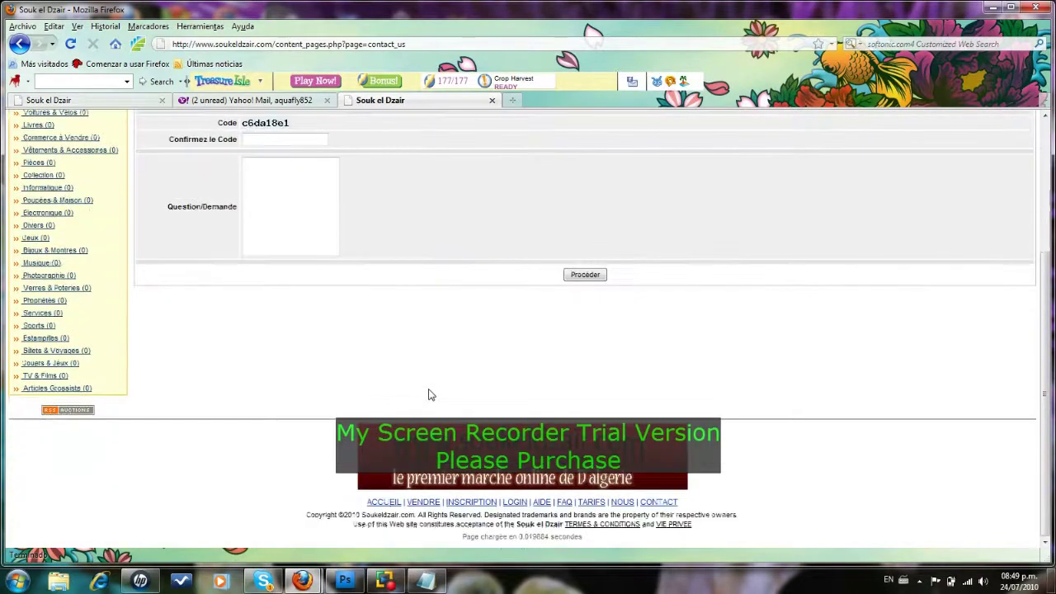
scroll(428, 394, "up", 5)
scroll(428, 394, "down", 5)
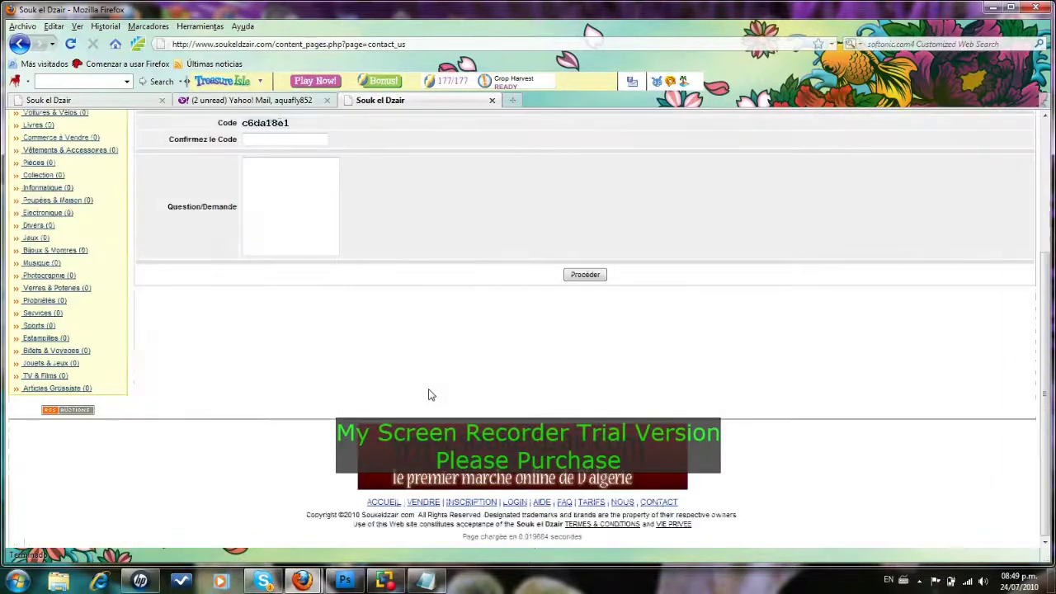
scroll(428, 394, "up", 5)
Step: Switch to the Notepad note and highlight both contact e-mail addresses from the end of the second line to the start of the first
left_click(427, 583)
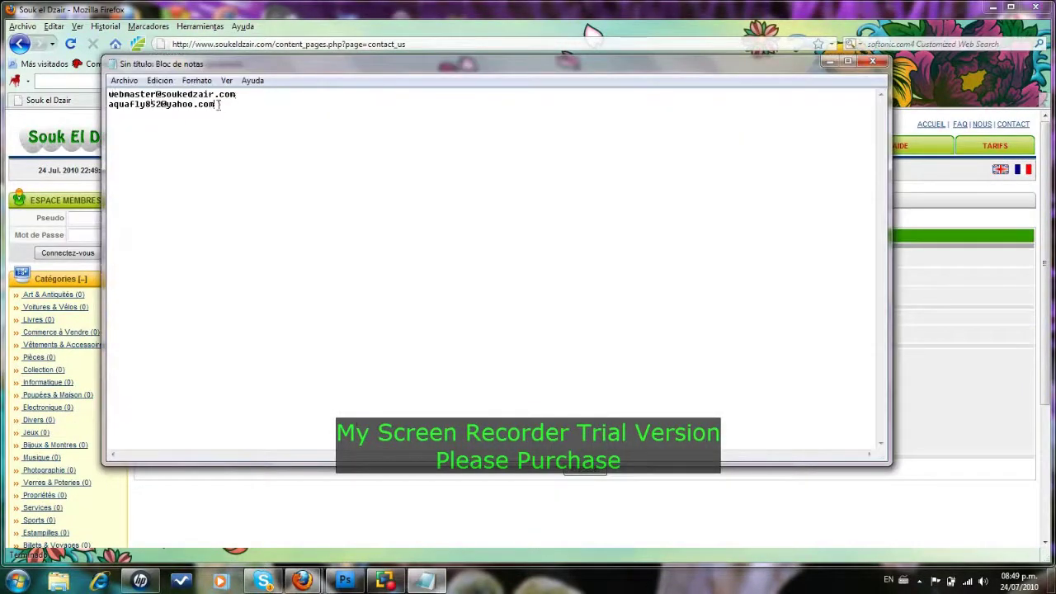
left_click_drag(218, 105, 213, 105)
key("shift+Left")
key("shift+Left")
key("shift+Left")
key("shift+Left")
key("shift+Left")
key("shift+Left")
key("shift+Left")
key("shift+Left")
key("shift+Left")
key("shift+Left")
key("shift+Left")
key("shift+Left")
key("shift+Left")
key("shift+Left")
key("shift+Left")
key("shift+Left")
key("shift+Left")
key("shift+Left")
key("shift+Left")
key("shift+Left")
key("shift+Left")
key("shift+Left")
key("shift+Left")
key("shift+Left")
key("shift+Left")
key("shift+Left")
key("shift+Left")
key("shift+Left")
key("shift+Left")
key("shift+Left")
key("shift+Left")
key("shift+Left")
key("shift+Left")
key("shift+Left")
key("shift+Left")
key("shift+Left")
key("shift+Left")
key("shift+Left")
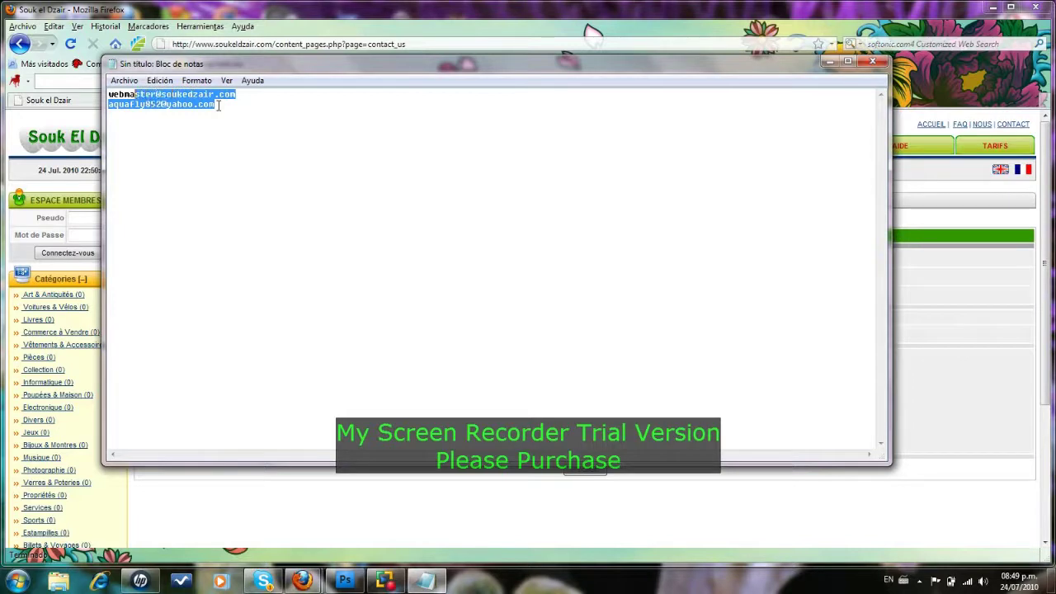
key("shift+Left")
key("shift+Left")
key("shift+Left")
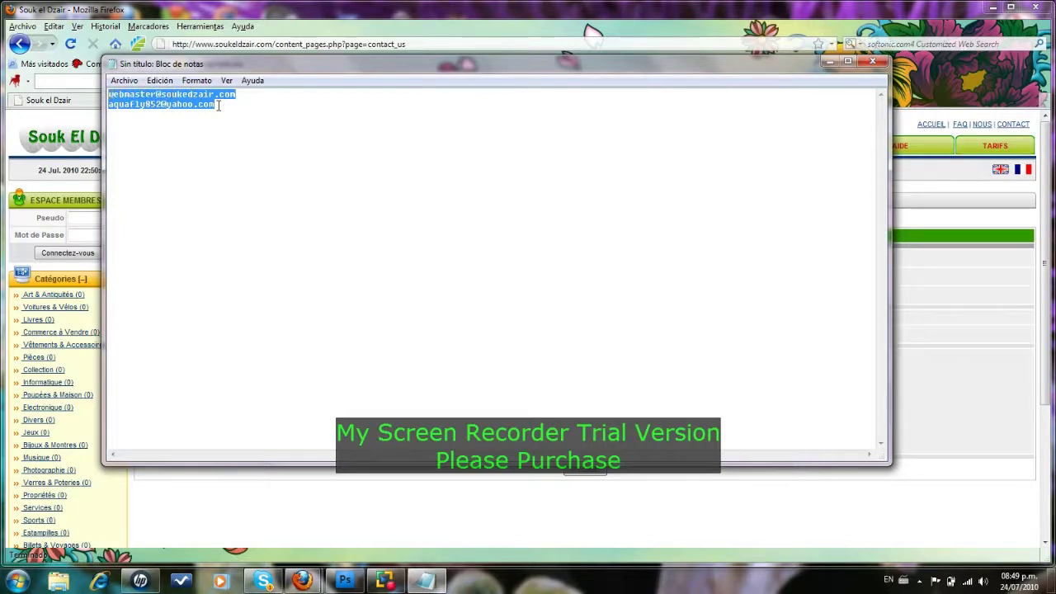